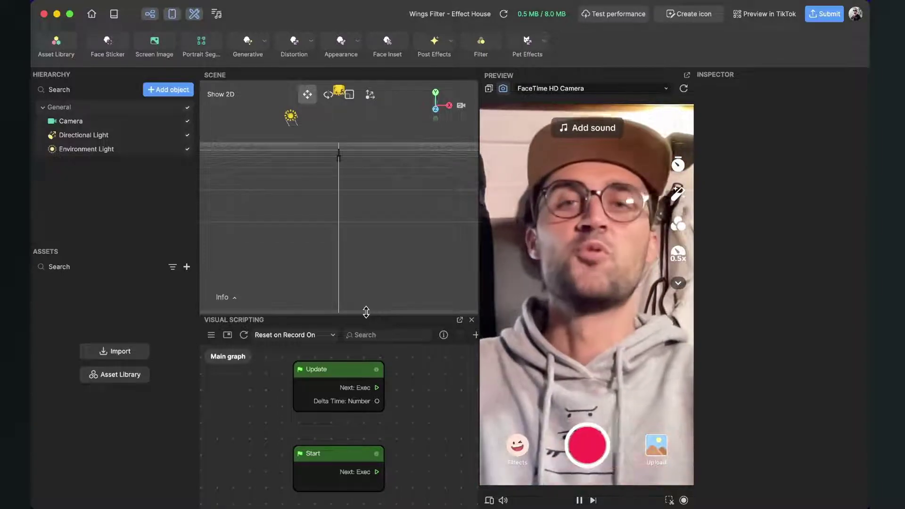
Import Wings.png from Finder into the Assets panel
key(super+Tab)
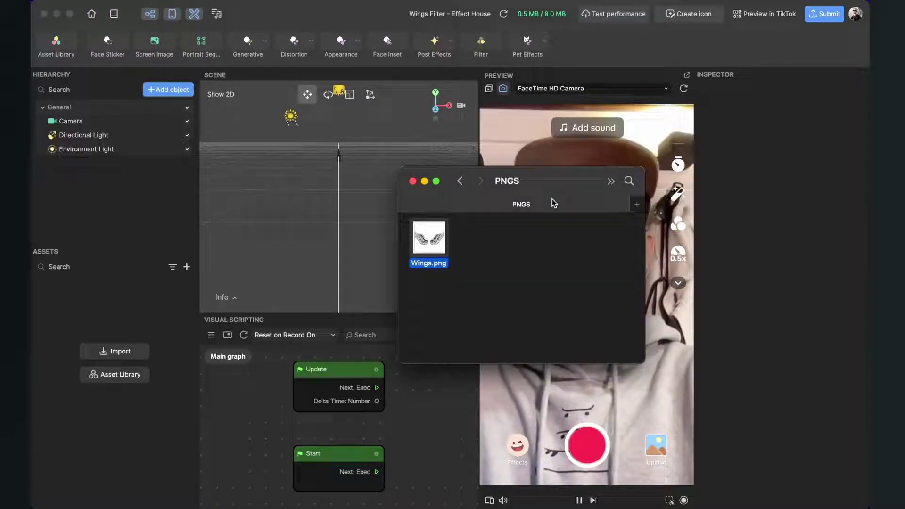
drag(422, 246, 143, 325)
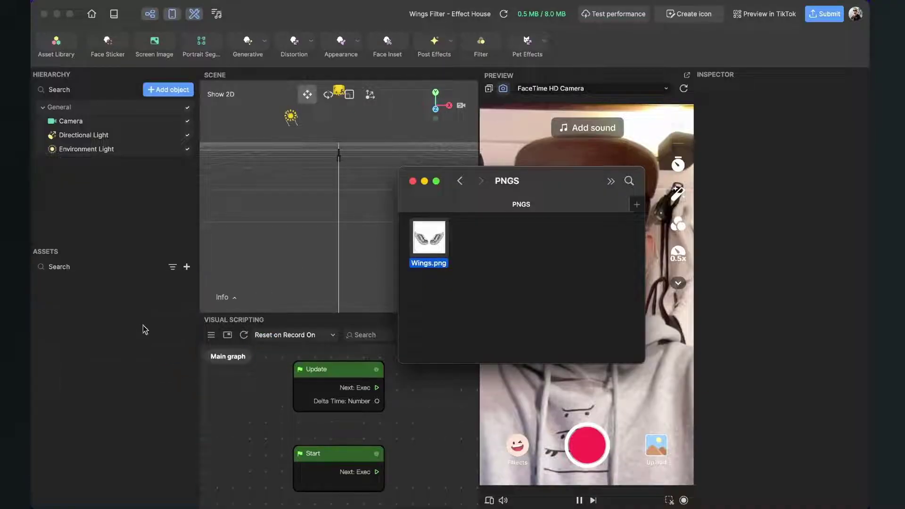
click(149, 463)
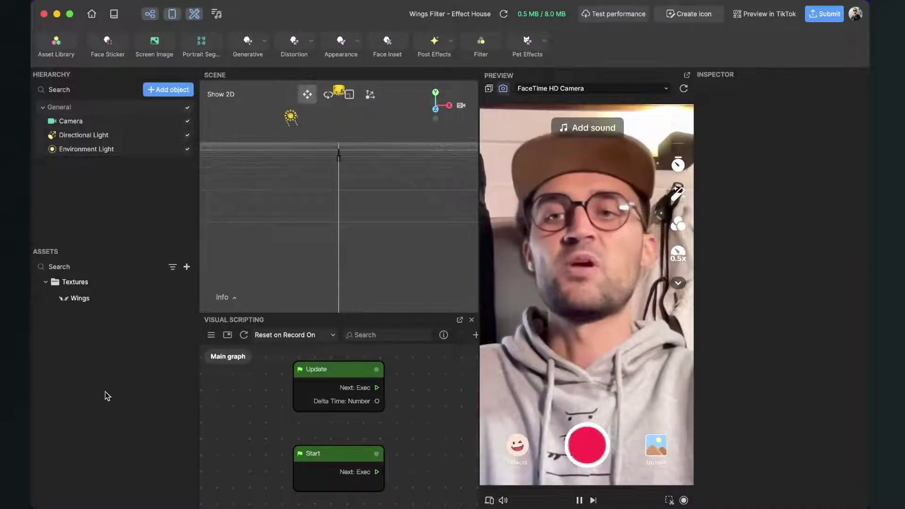
Set the Wings texture's Compression Type to None so it stays 1024 x 1024
click(89, 304)
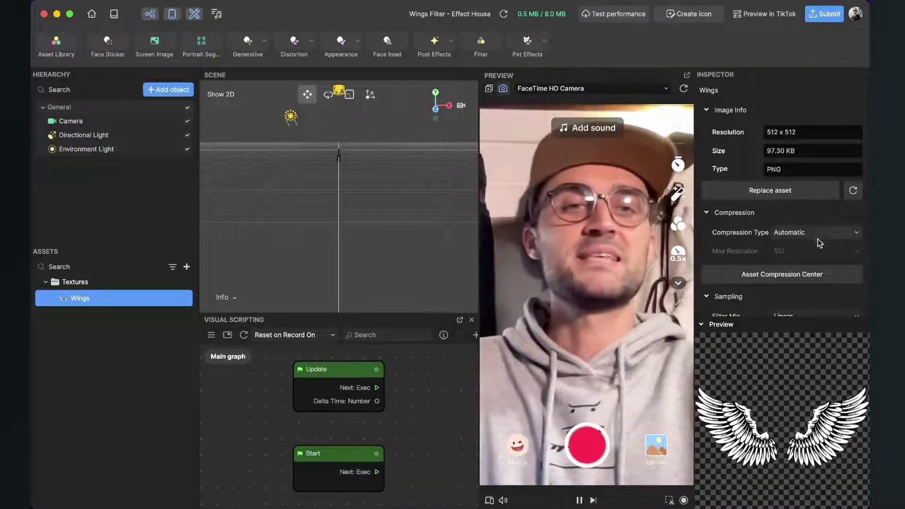
click(811, 231)
click(798, 279)
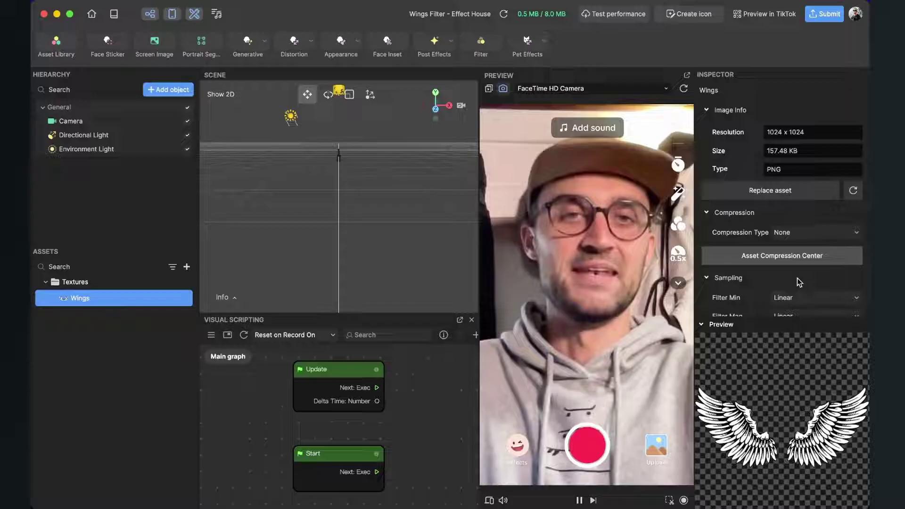
click(157, 405)
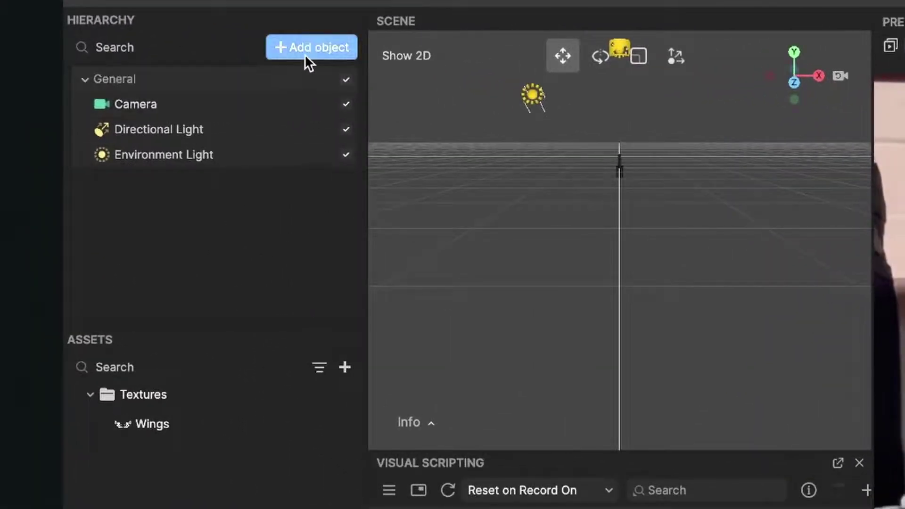
Add a Neck Tracker from the AR Tracking category of the Add object menu
click(305, 55)
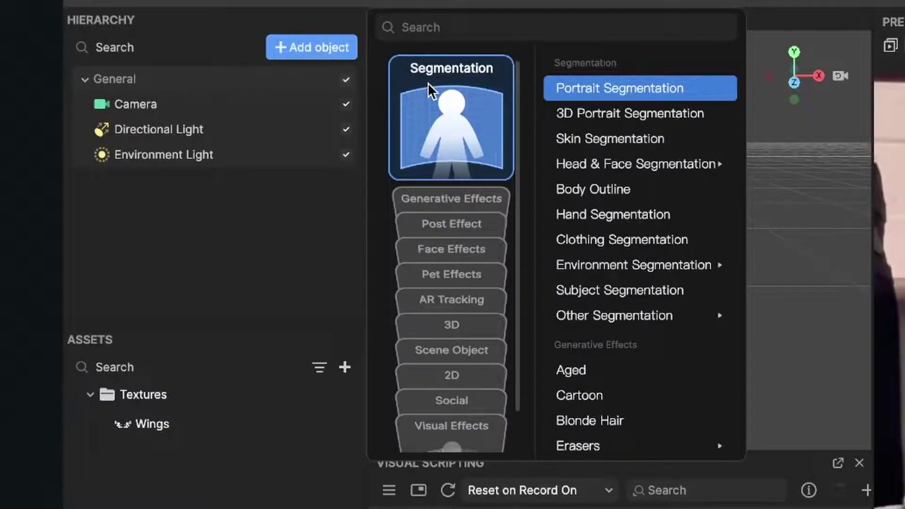
click(448, 224)
click(443, 289)
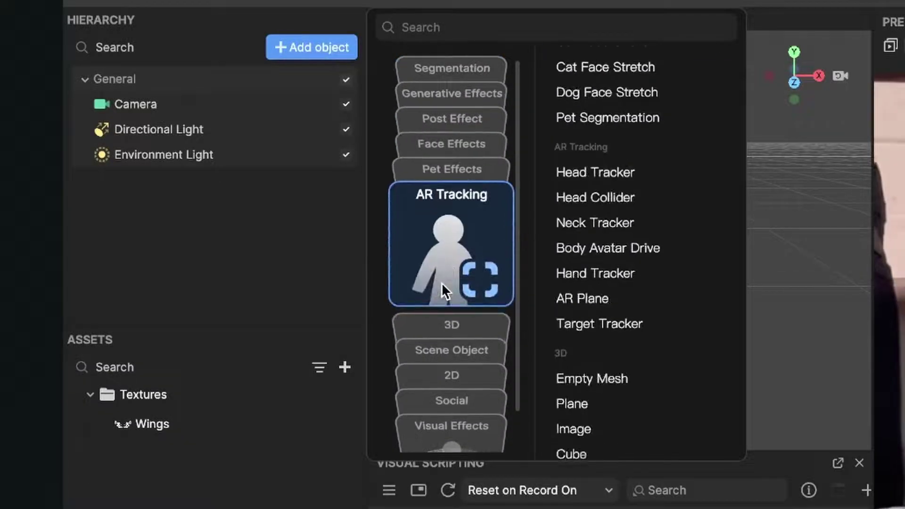
mouse_move(590, 224)
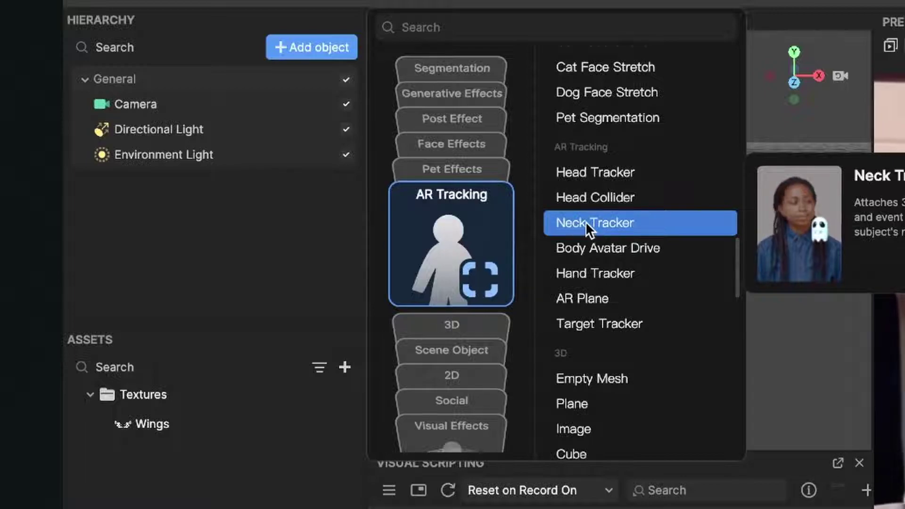
click(586, 222)
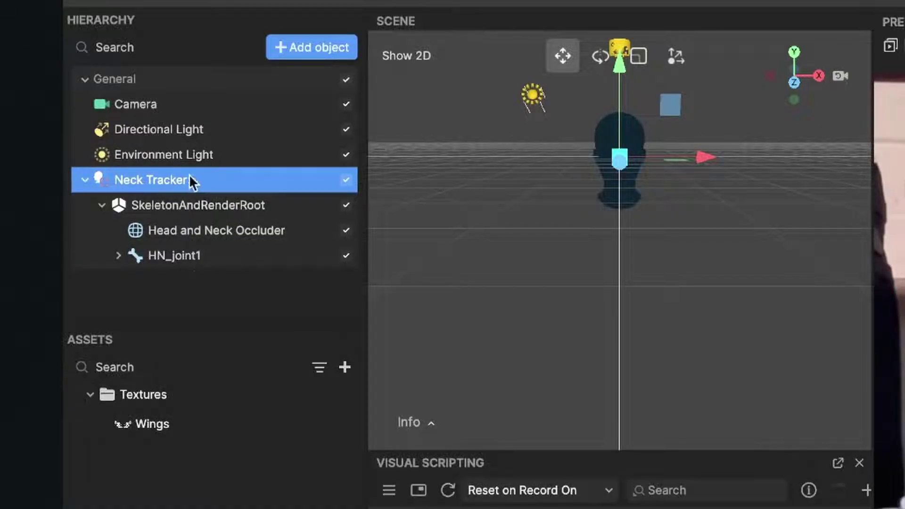
Enlarge the Hierarchy panel and expand HN_joint1 through HN_joint5 to reveal HN_joint6
drag(222, 321, 233, 411)
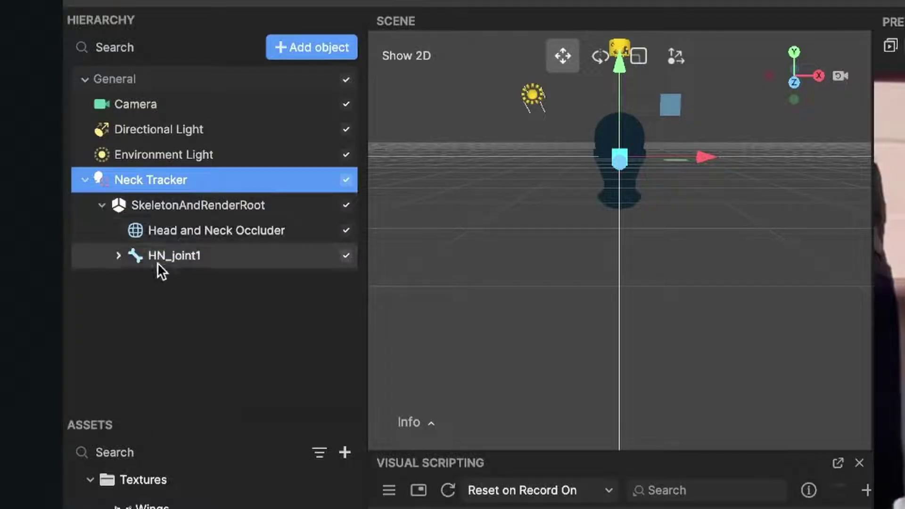
click(119, 256)
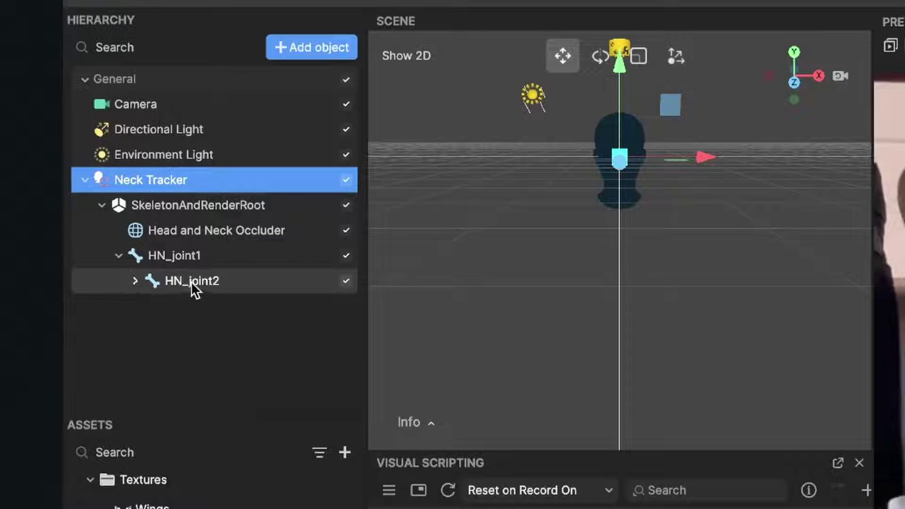
click(135, 280)
click(152, 305)
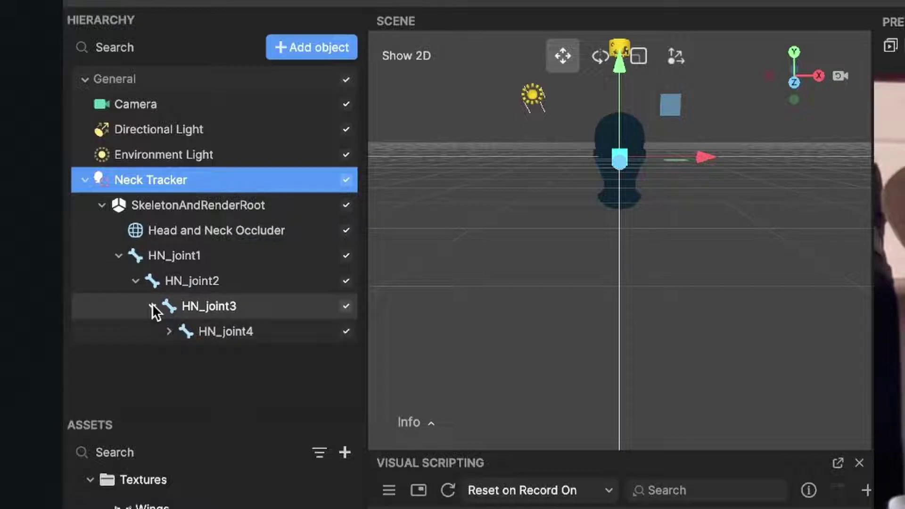
click(169, 332)
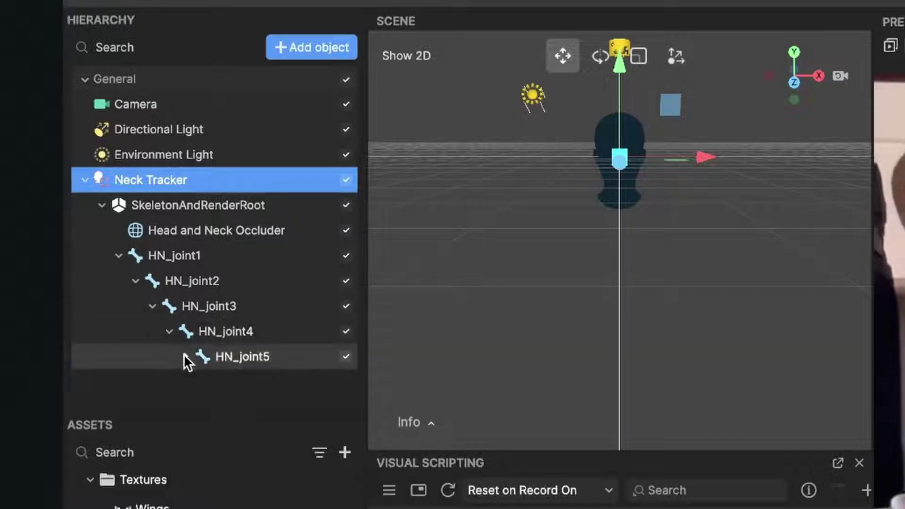
click(185, 357)
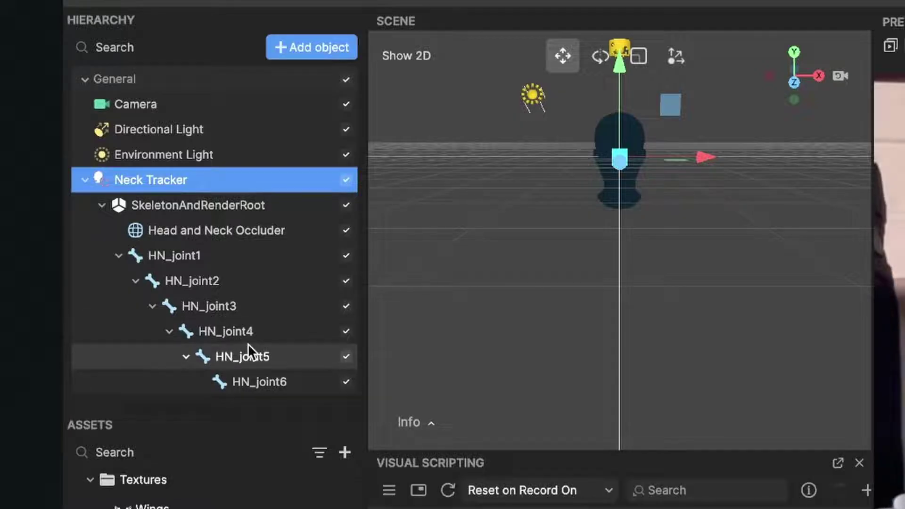
Select HN_joint1, HN_joint3, HN_joint4 and HN_joint5 to see where each sits on the neck
click(199, 258)
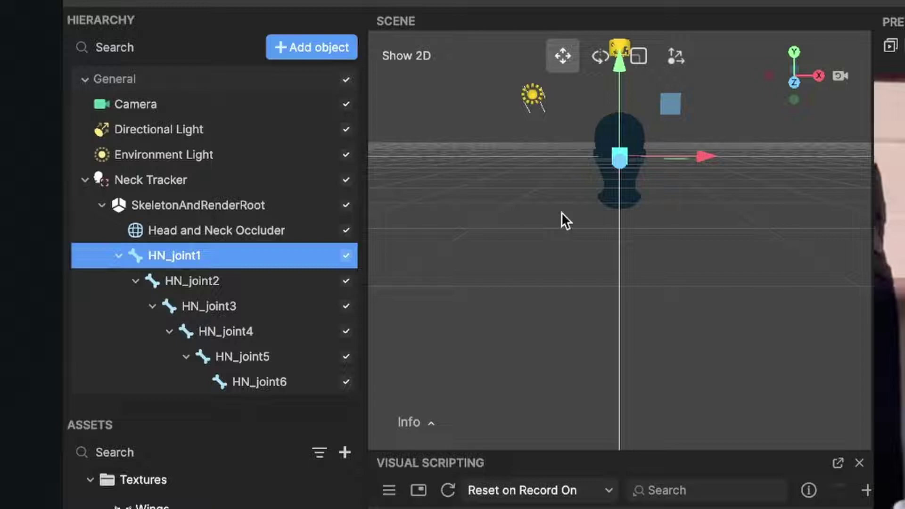
scroll(689, 137, up, 3)
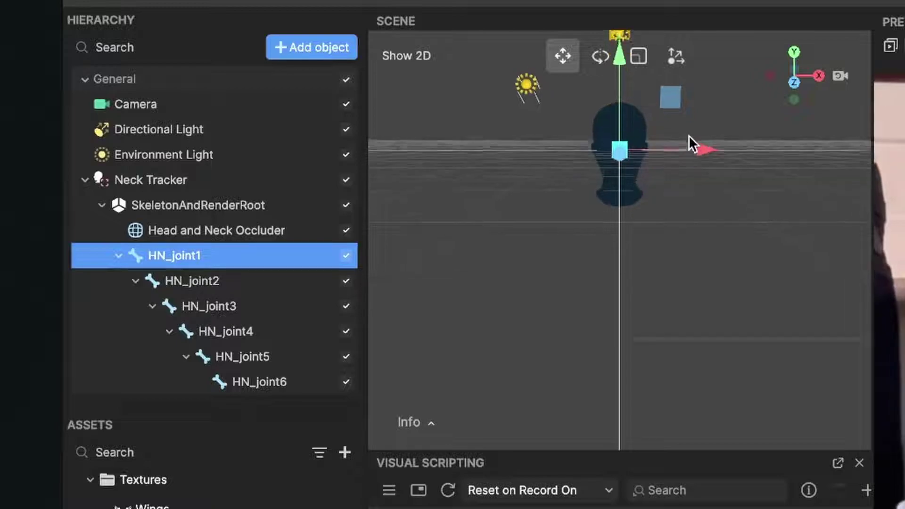
alt+drag(689, 182, 669, 191)
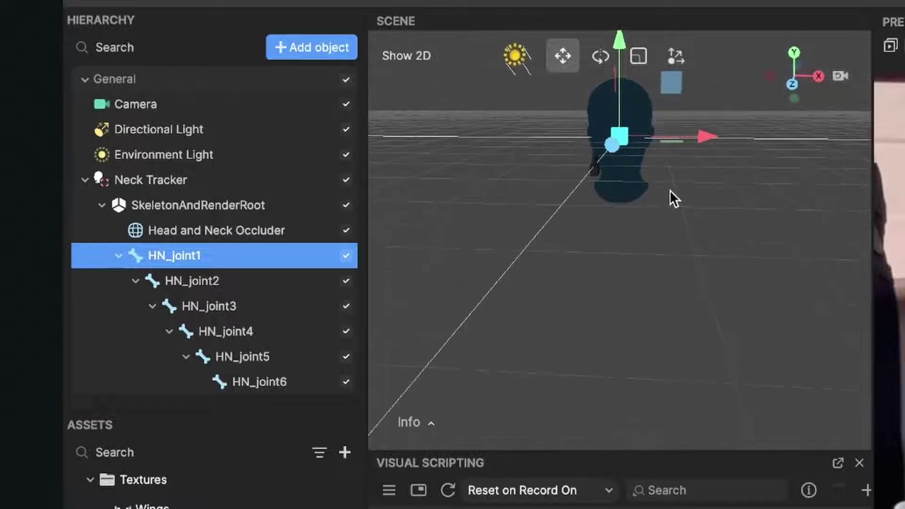
click(254, 317)
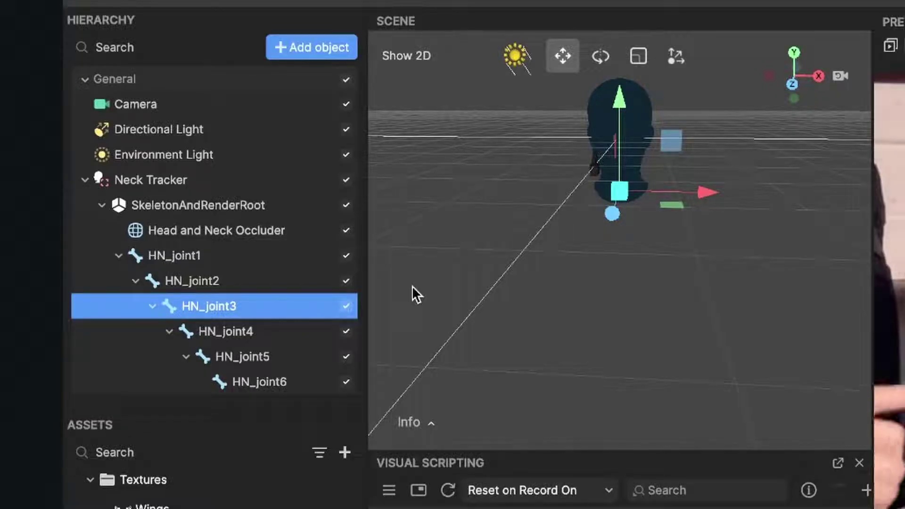
click(226, 356)
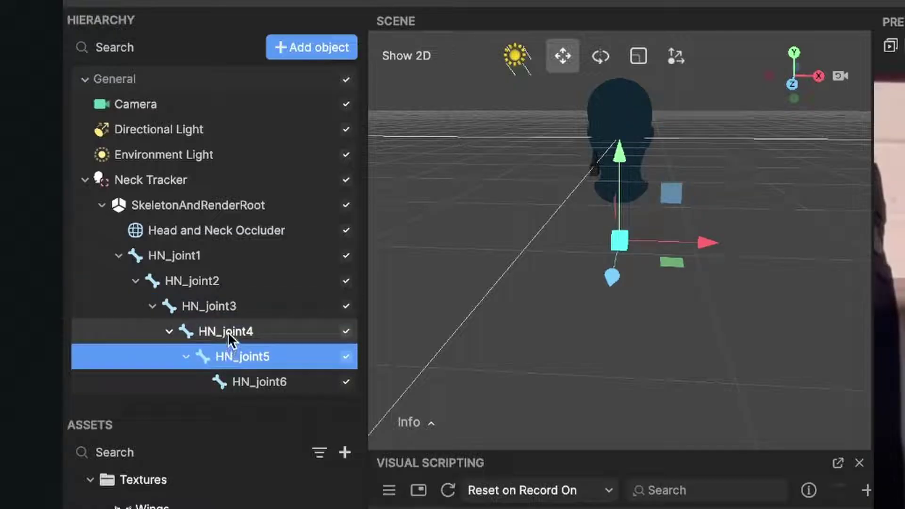
click(228, 332)
click(231, 360)
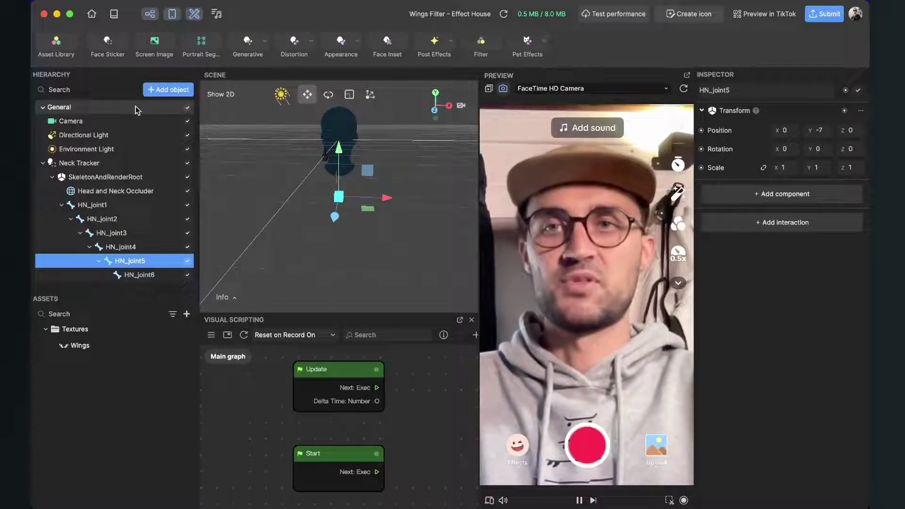
Add an Image object from the 3D category of the Add object menu
click(102, 165)
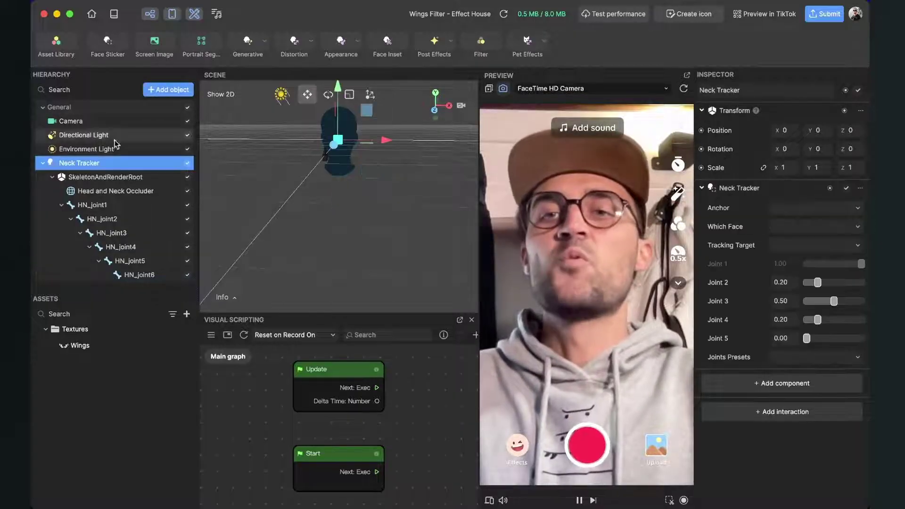
click(174, 89)
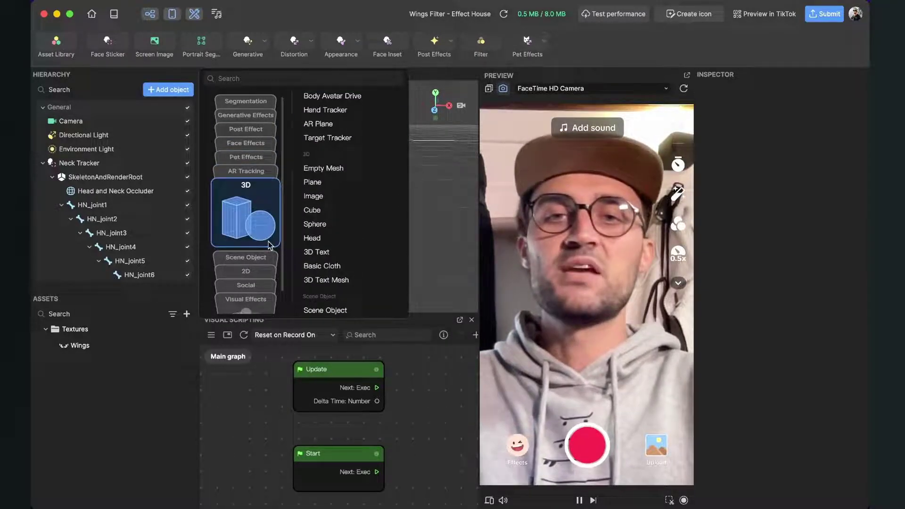
click(323, 201)
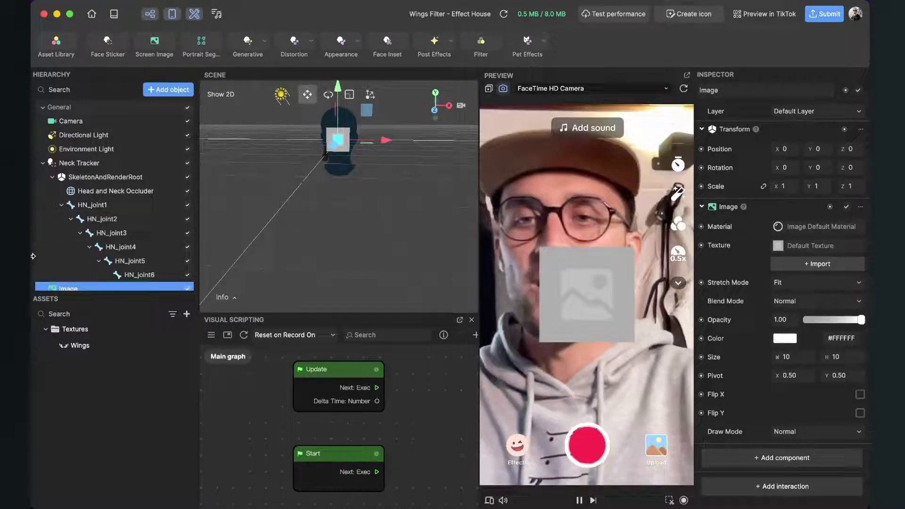
scroll(110, 231, down, 1)
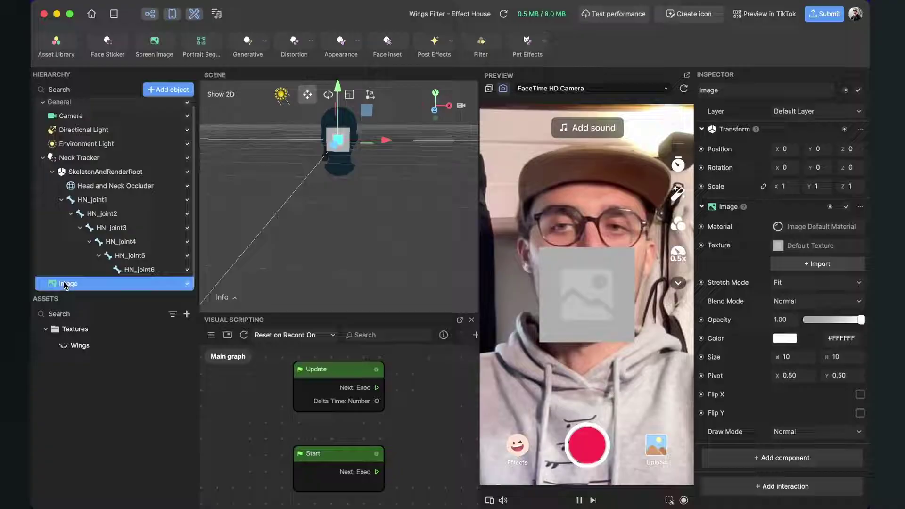
Drag the Image object into the neck joint chain, settling it under HN_joint3
drag(91, 280, 110, 243)
click(109, 243)
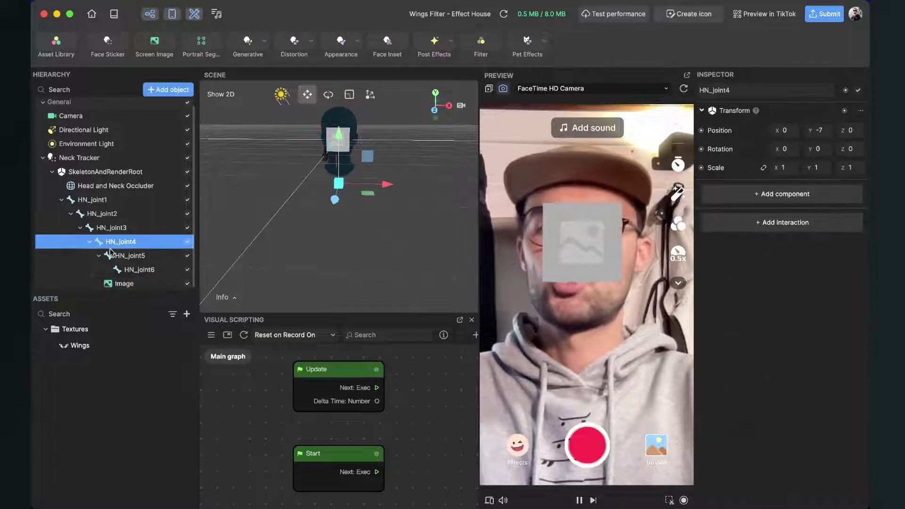
drag(113, 283, 112, 242)
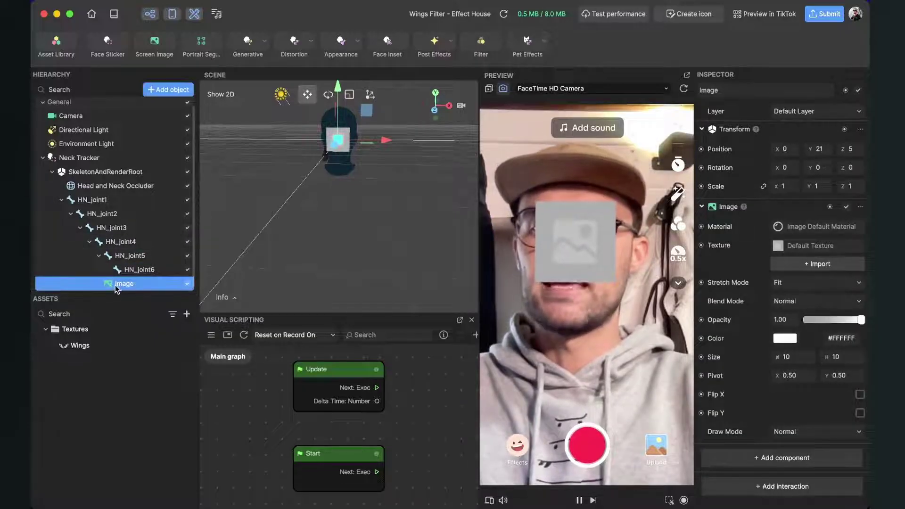
drag(115, 284, 102, 229)
click(80, 228)
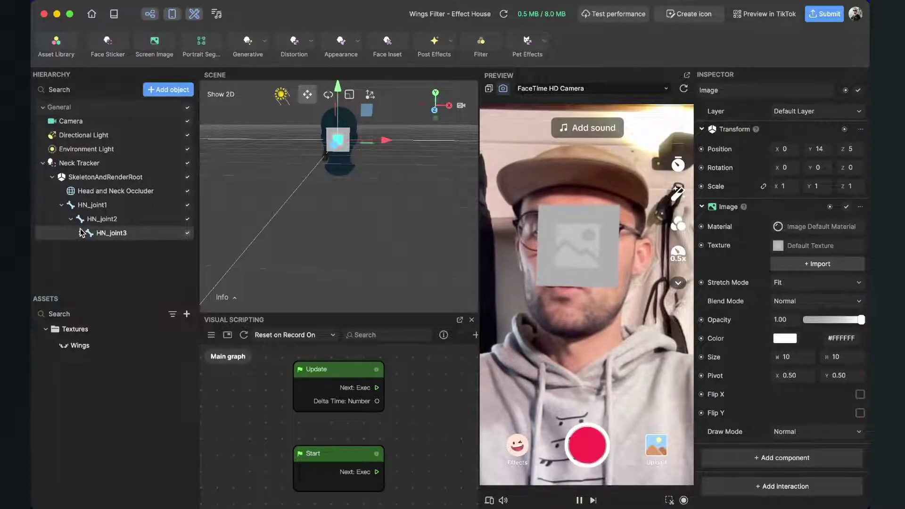
click(82, 232)
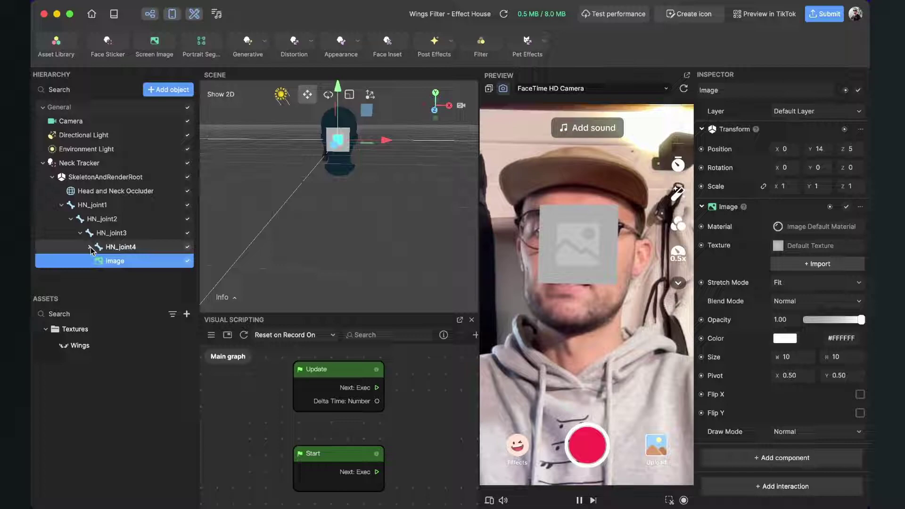
click(90, 247)
drag(113, 252, 115, 243)
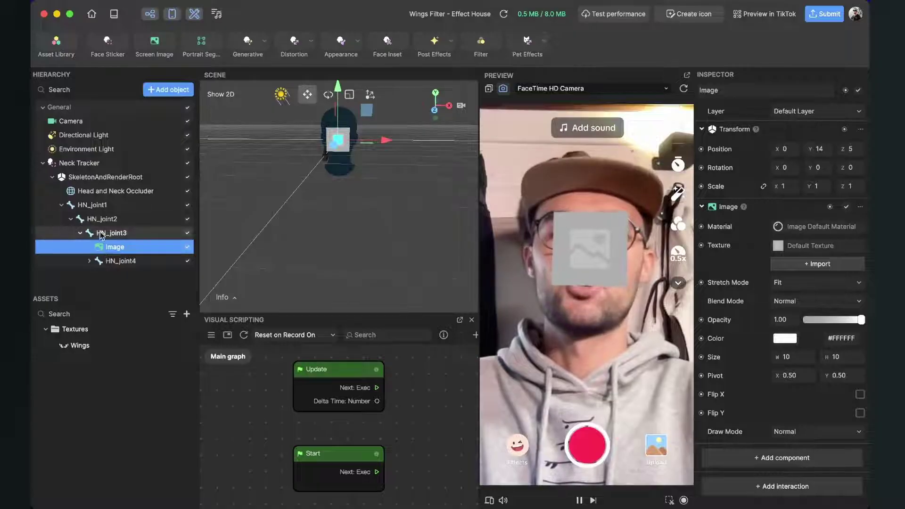
drag(111, 250, 105, 219)
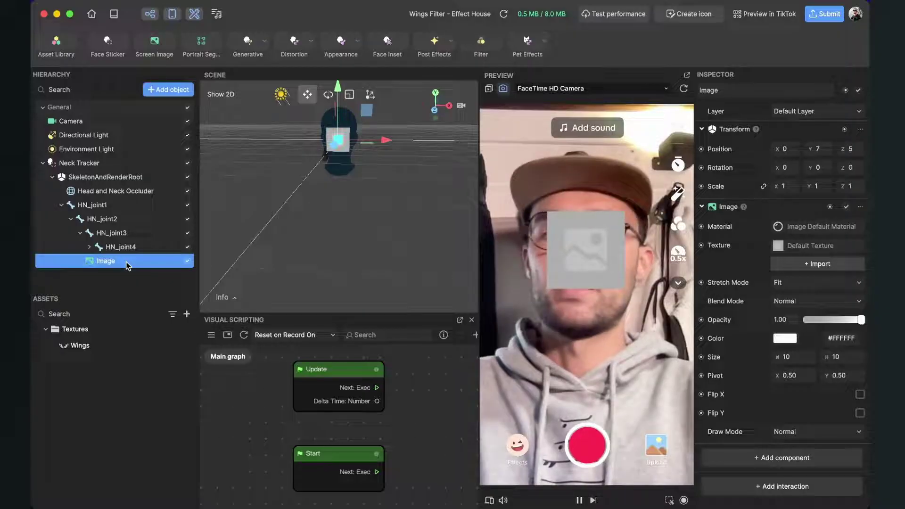
drag(113, 264, 124, 235)
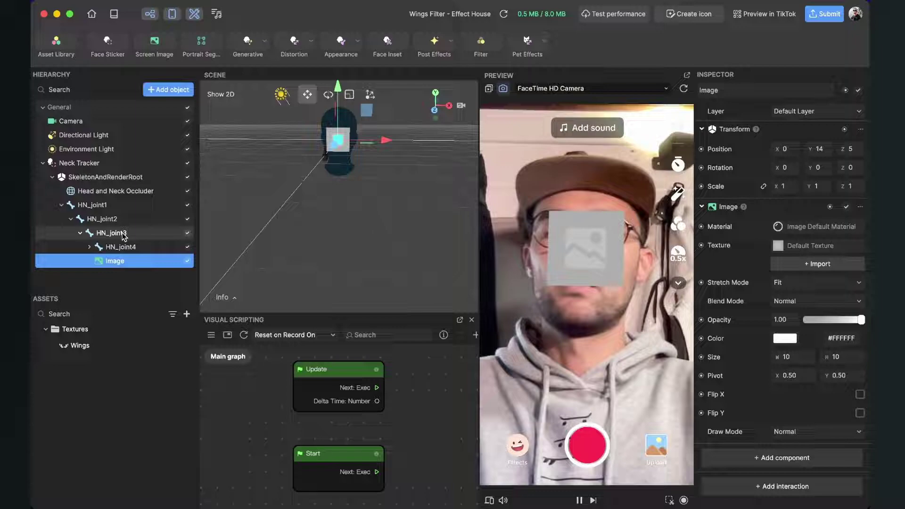
Set the Image's Transform Position Y to 0
click(819, 149)
key(BackSpace)
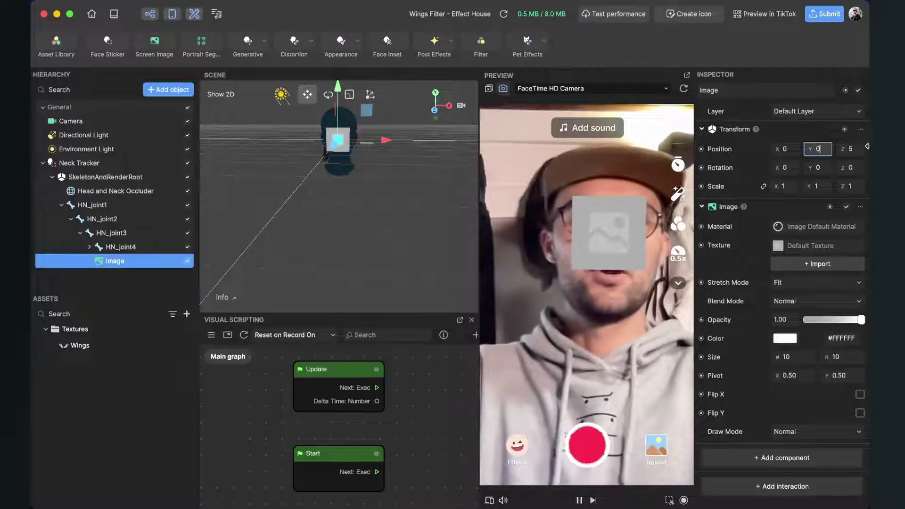
text(0)
key(Return)
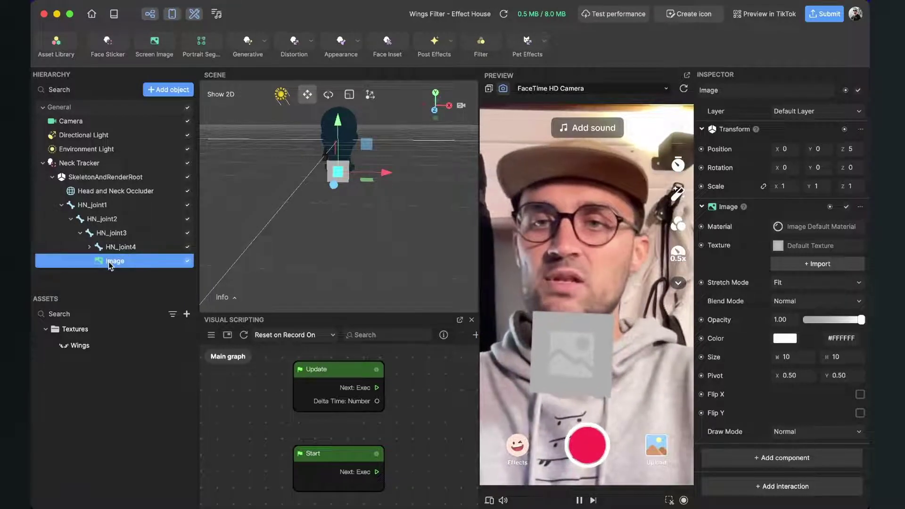
Reparent the Image under HN_joint4 and set its Position Y back to 0
drag(109, 266, 123, 245)
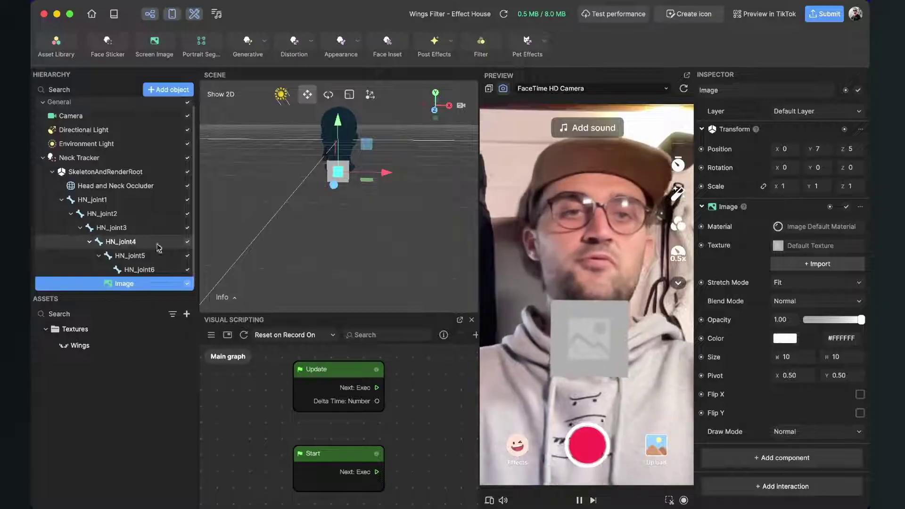
click(819, 149)
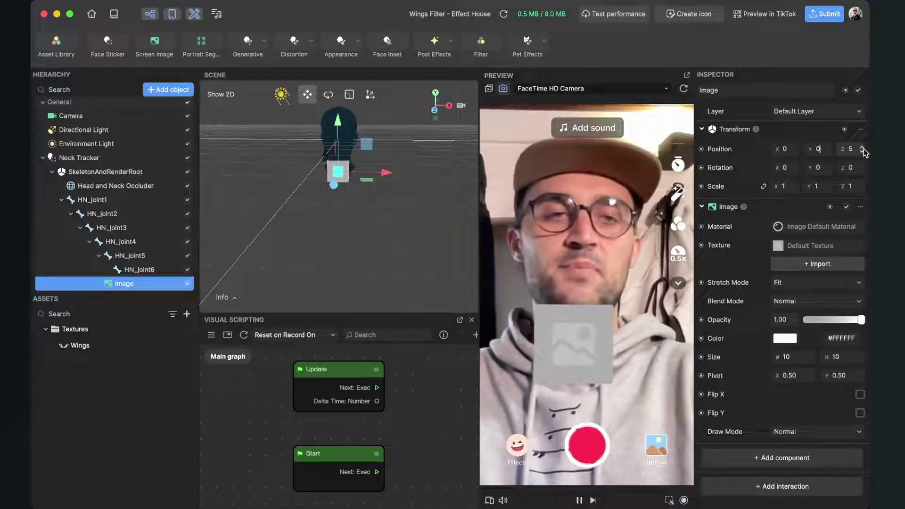
text(0)
key(Return)
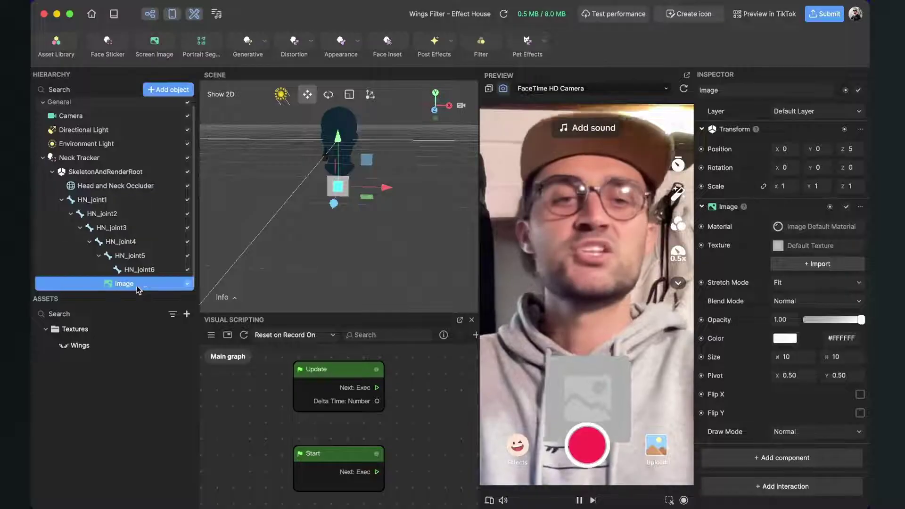
Choose Wings in the Image component's Texture field
click(803, 249)
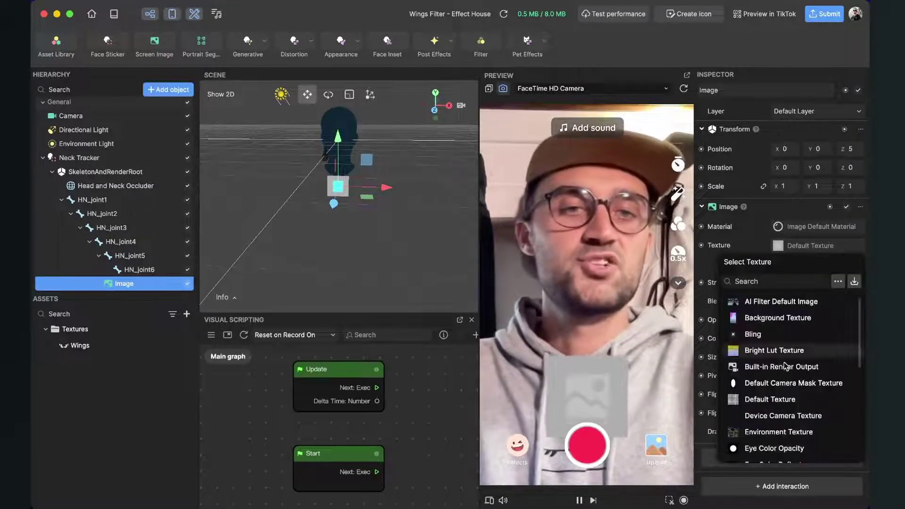
scroll(780, 377, down, 5)
scroll(780, 377, down, 2)
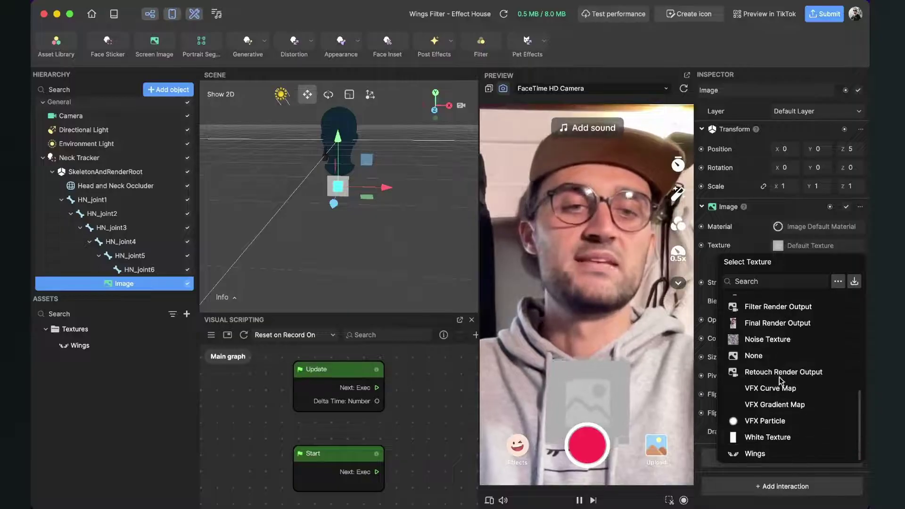
click(756, 452)
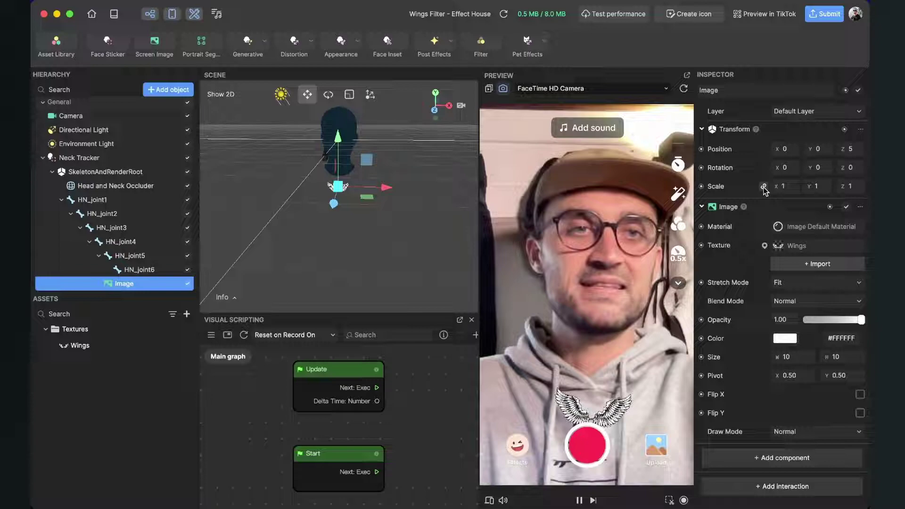
Scale the wings image to 6 on all axes
click(788, 186)
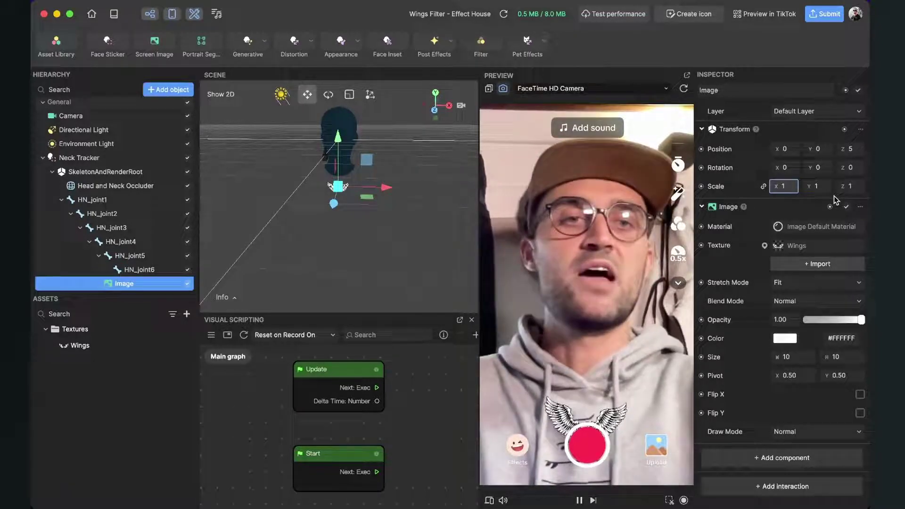
text(5)
key(Return)
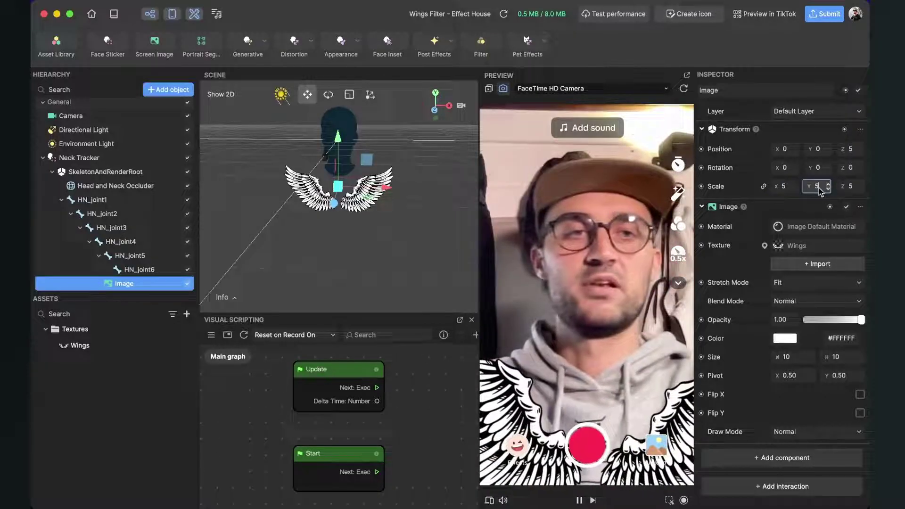
click(828, 184)
key(Return)
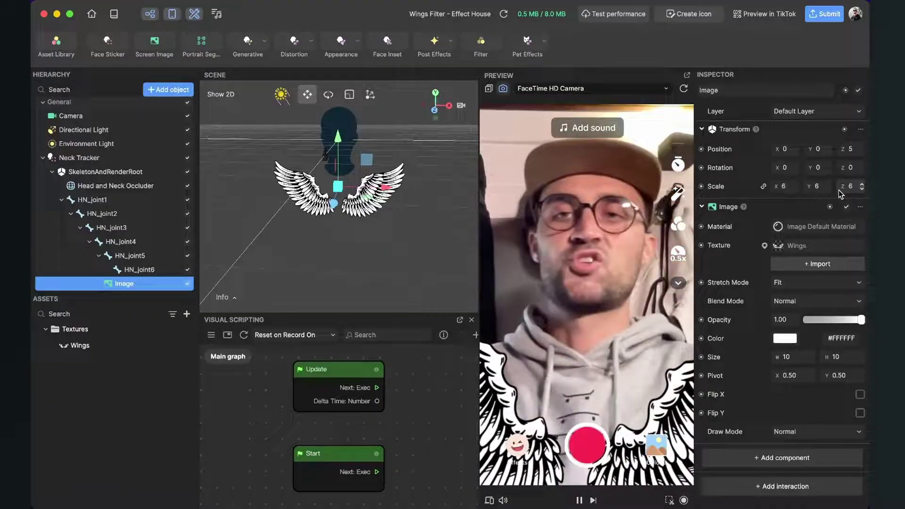
Move the wings under HN_joint3 and set their Position Y to 0
click(99, 255)
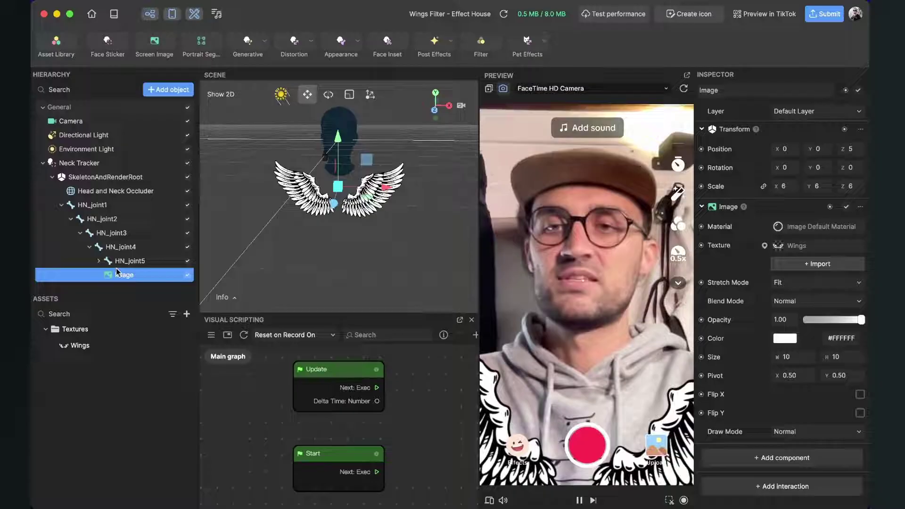
drag(124, 278, 122, 238)
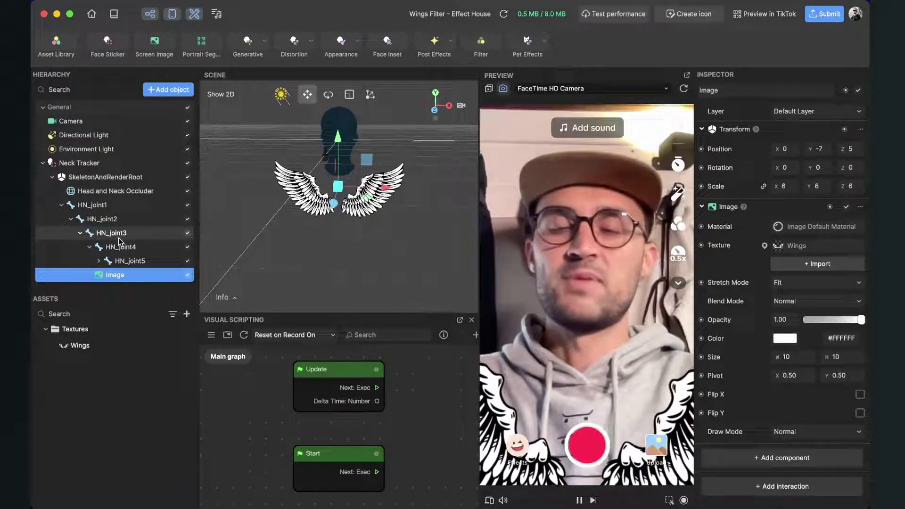
click(821, 150)
key(BackSpace)
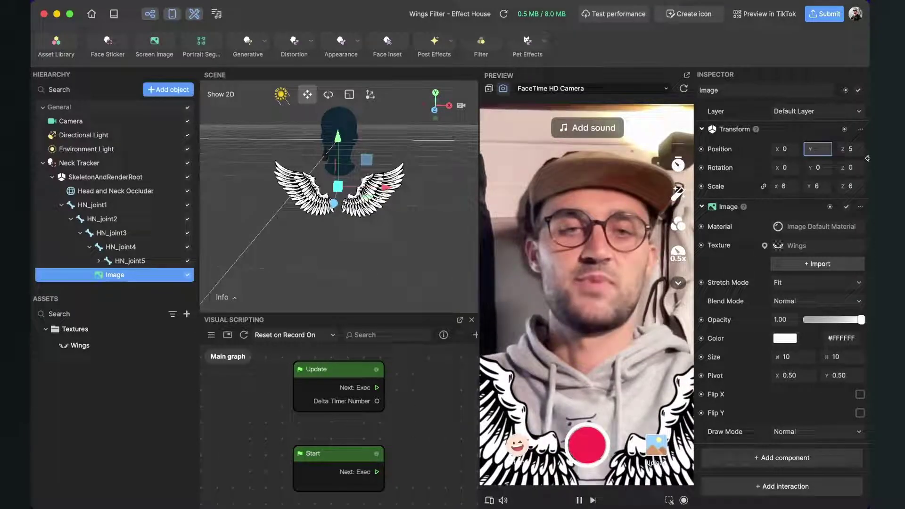
text(0)
key(Return)
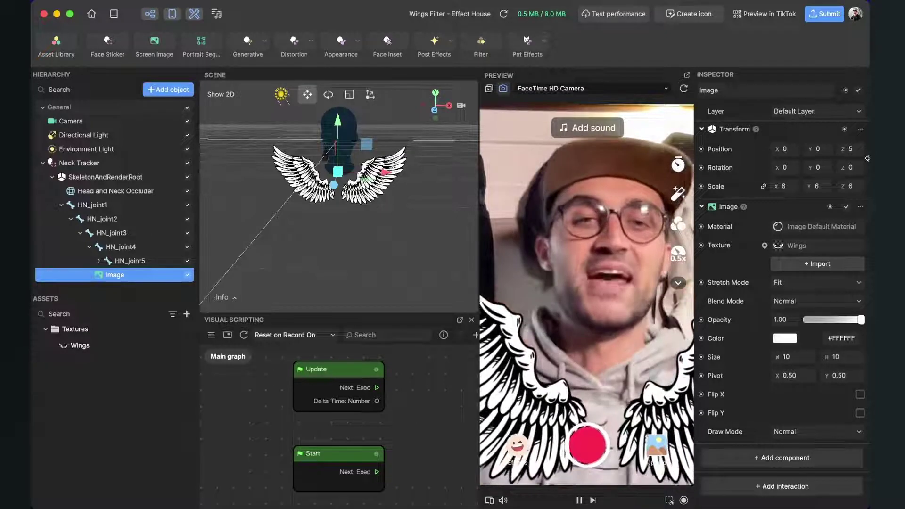
Add a Portrait Segmentation object and delete its Background layer
click(43, 163)
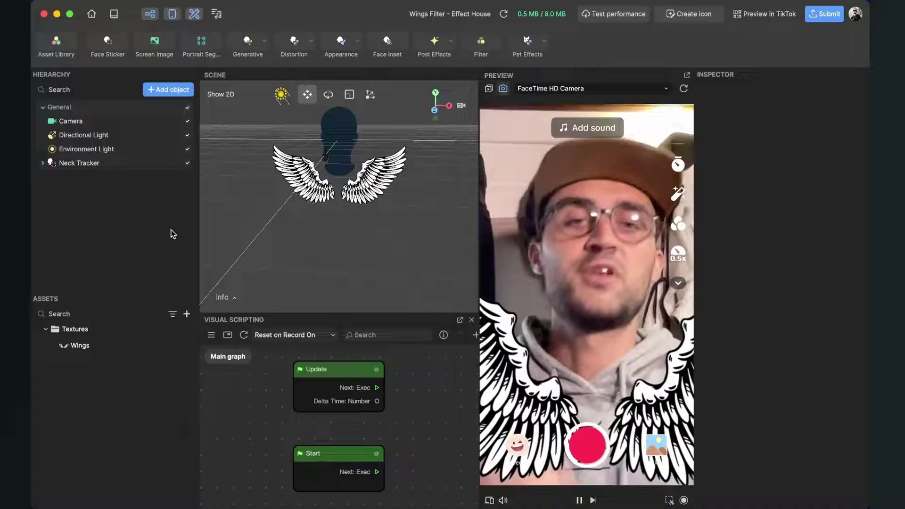
click(158, 91)
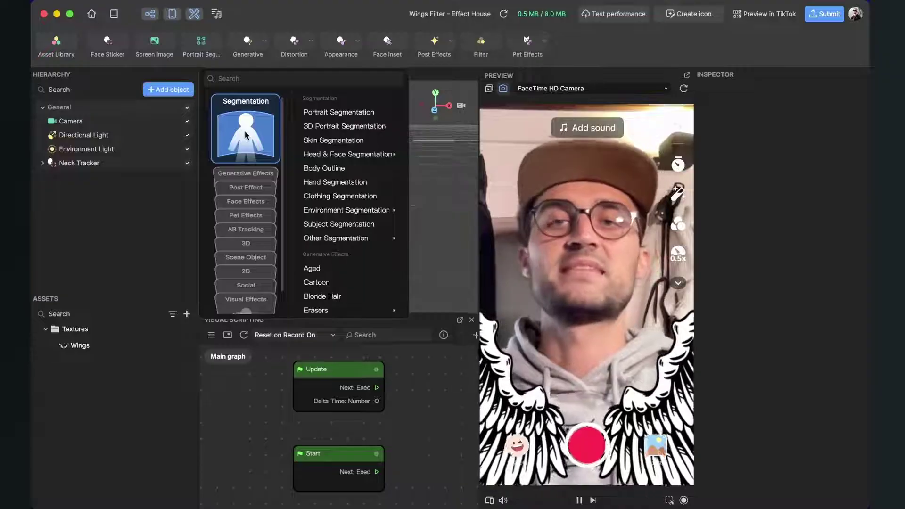
click(330, 114)
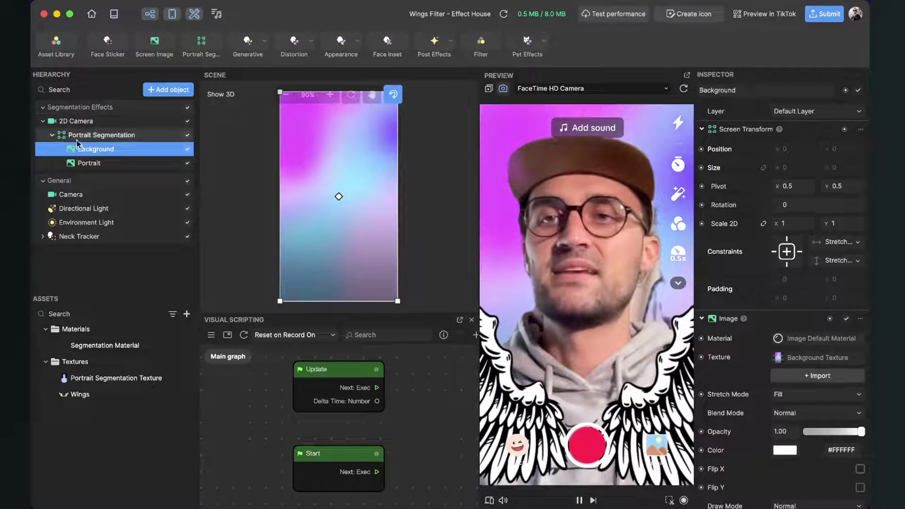
key(Delete)
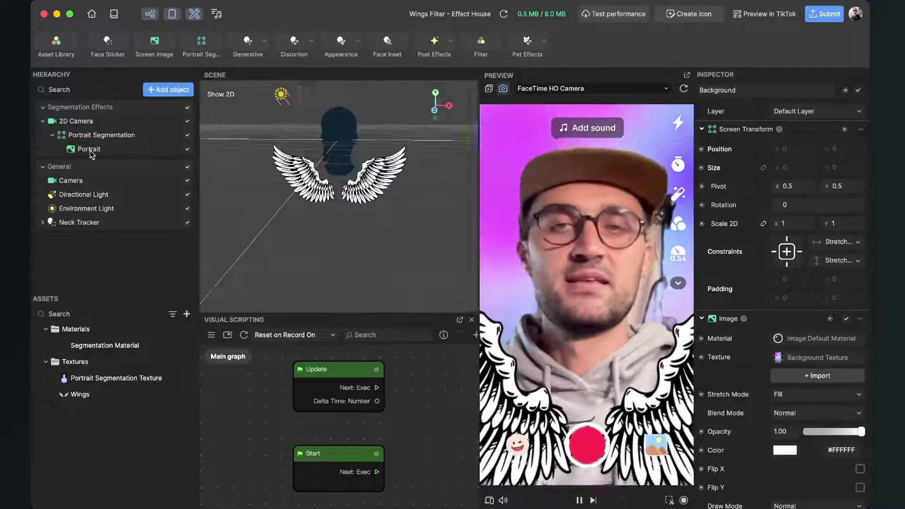
Drag the Segmentation Effects group beneath Neck Tracker in the Hierarchy
click(82, 109)
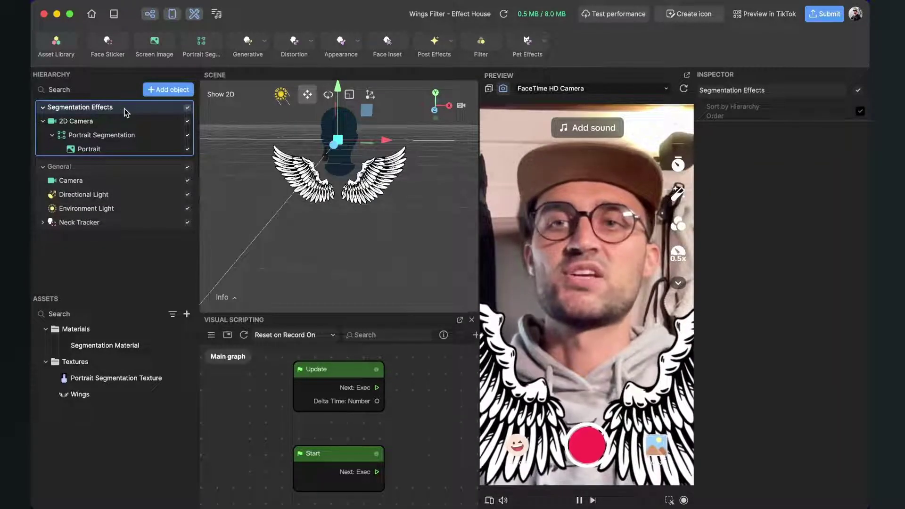
drag(125, 112, 126, 251)
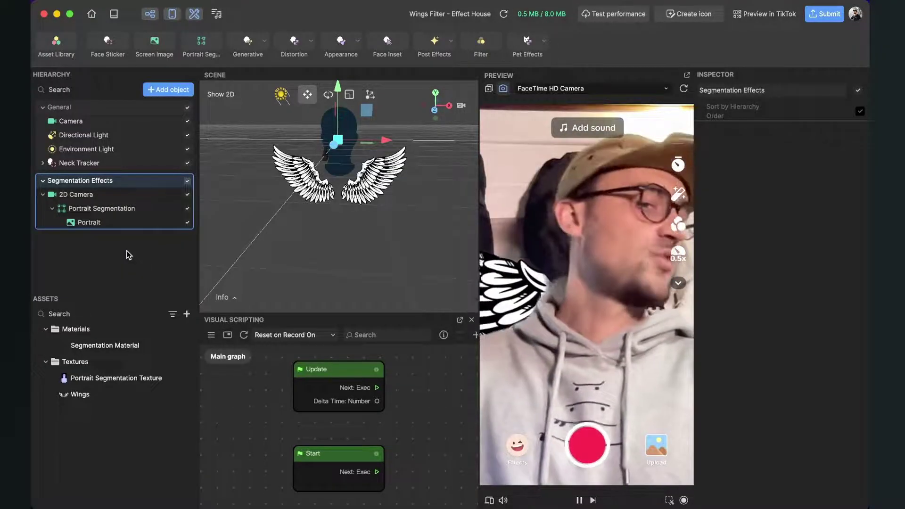
key(f)
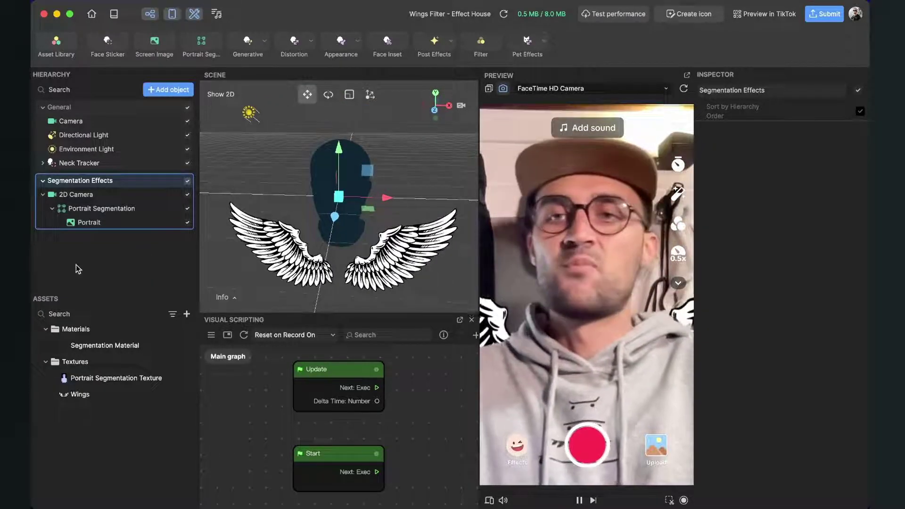
Select the wings Image, set its Position Y to 5 and scrub Scale up to 7
click(100, 237)
click(42, 163)
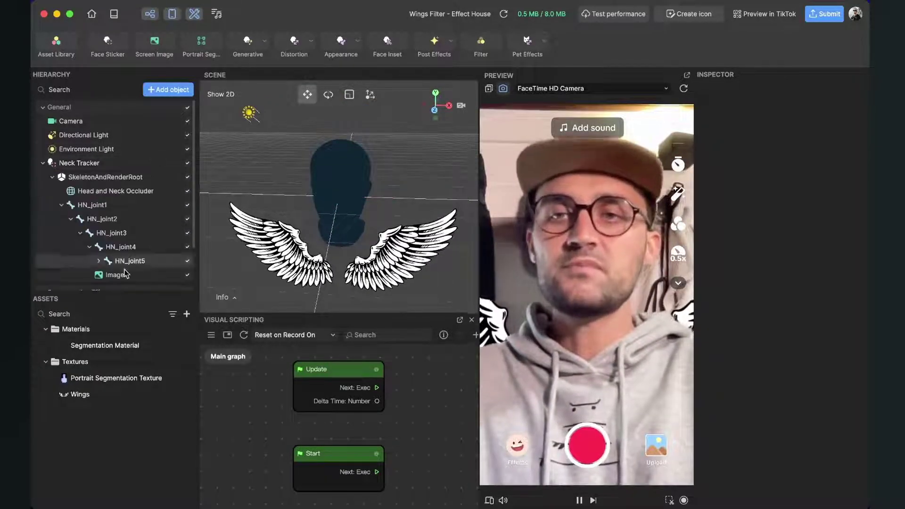
scroll(108, 226, down, 1)
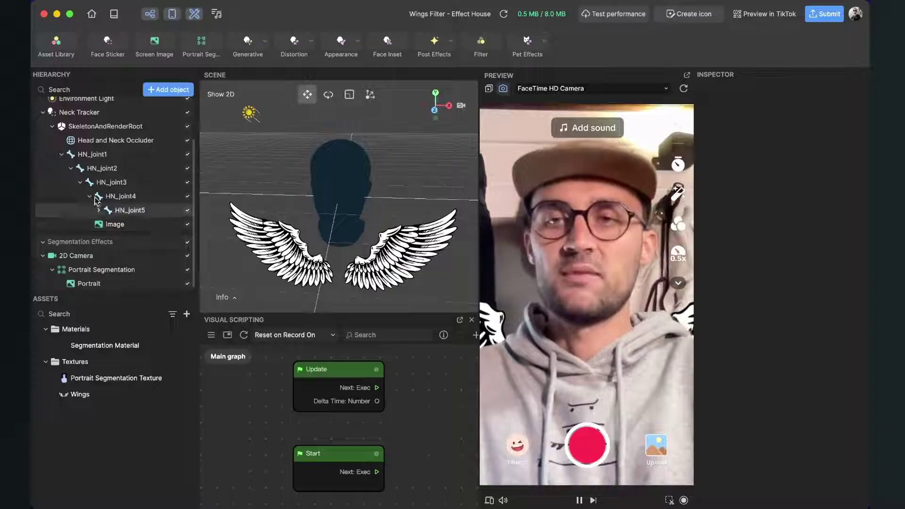
click(118, 225)
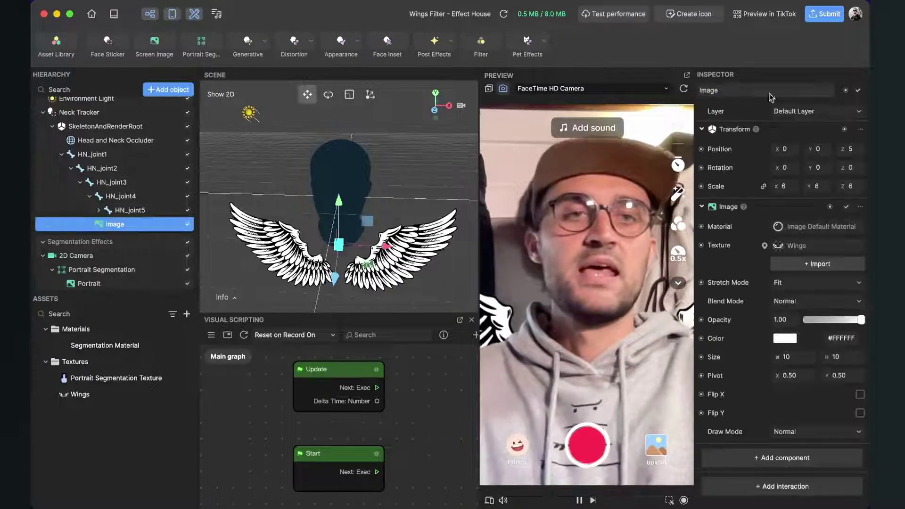
click(823, 149)
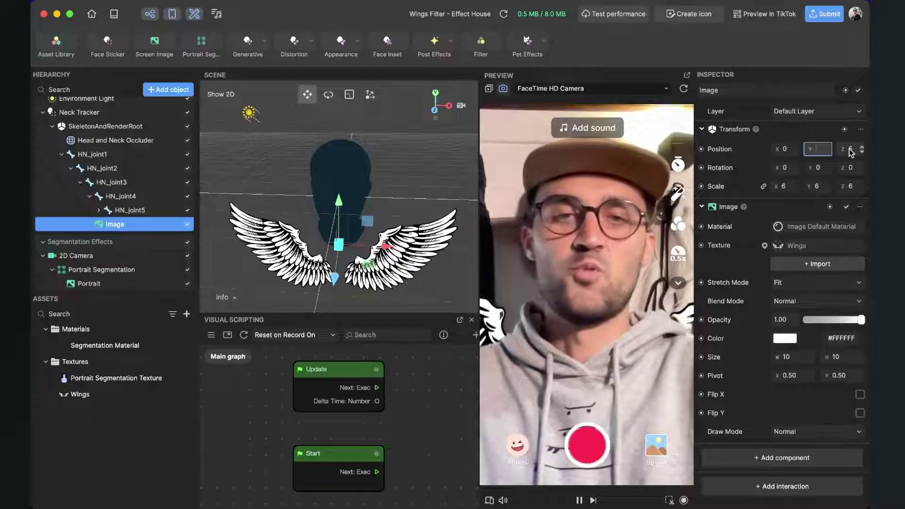
text(5)
key(Return)
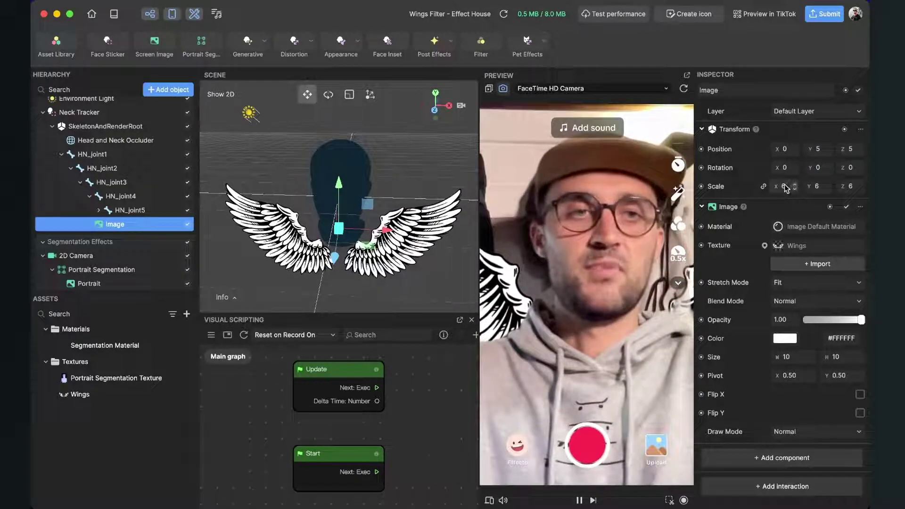
drag(785, 188, 808, 186)
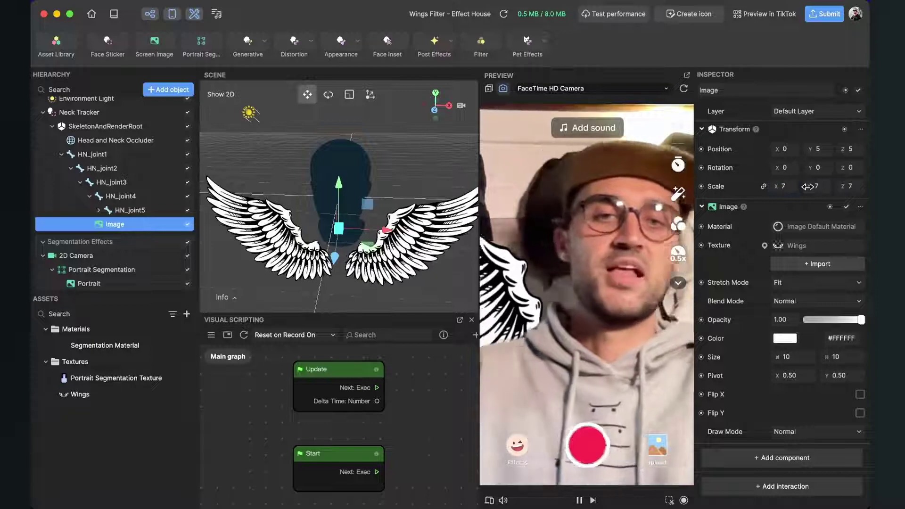